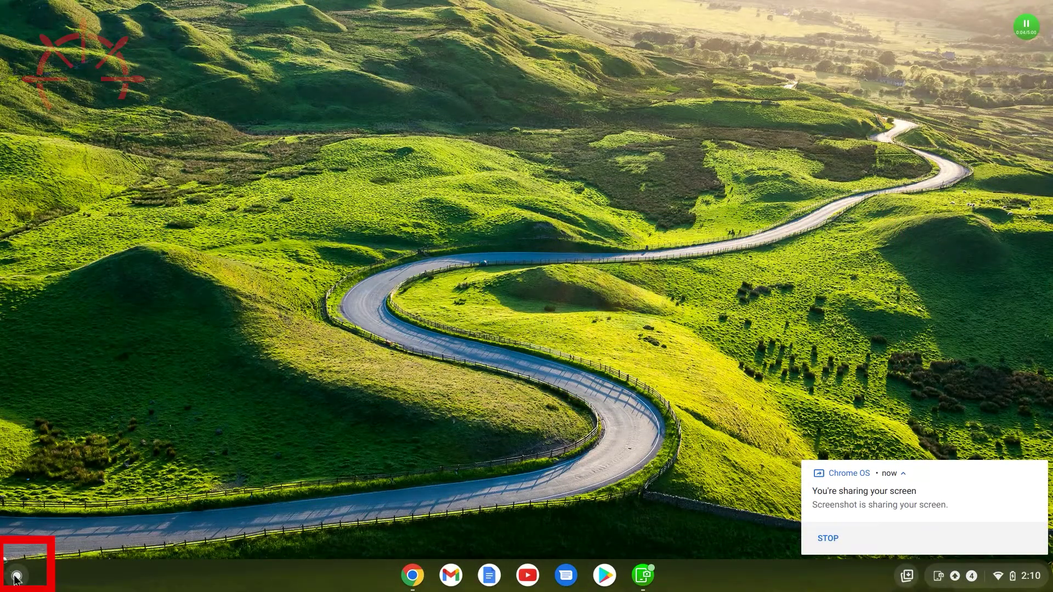
Step: Launch the Files app from a launcher search for "file"
{"action": "left_click", "coordinate": [17, 578]}
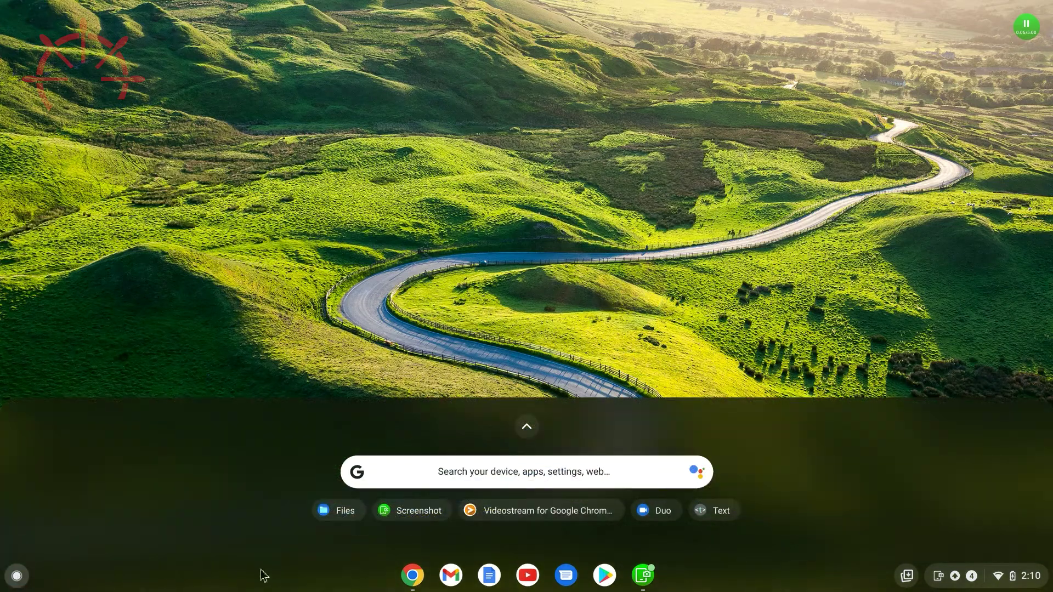
{"action": "left_click", "coordinate": [516, 485]}
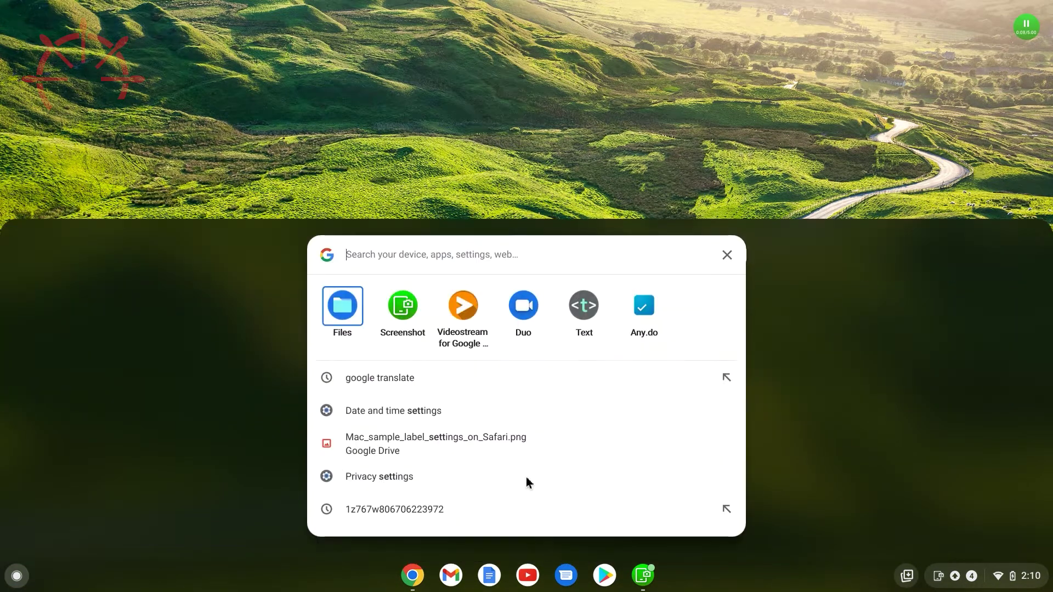
{"action": "type", "text": "files"}
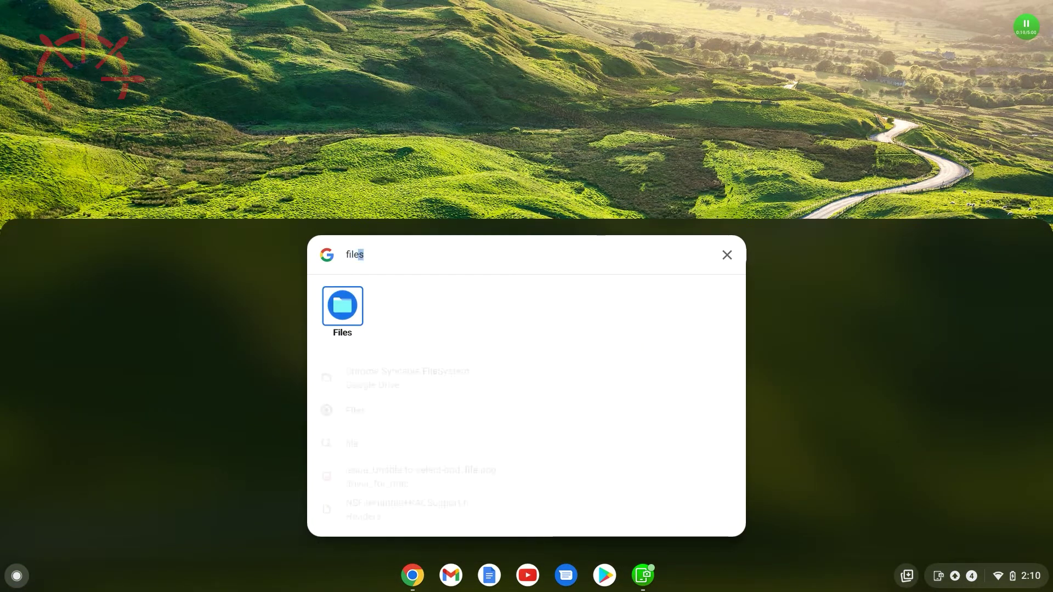
{"action": "left_click", "coordinate": [345, 302]}
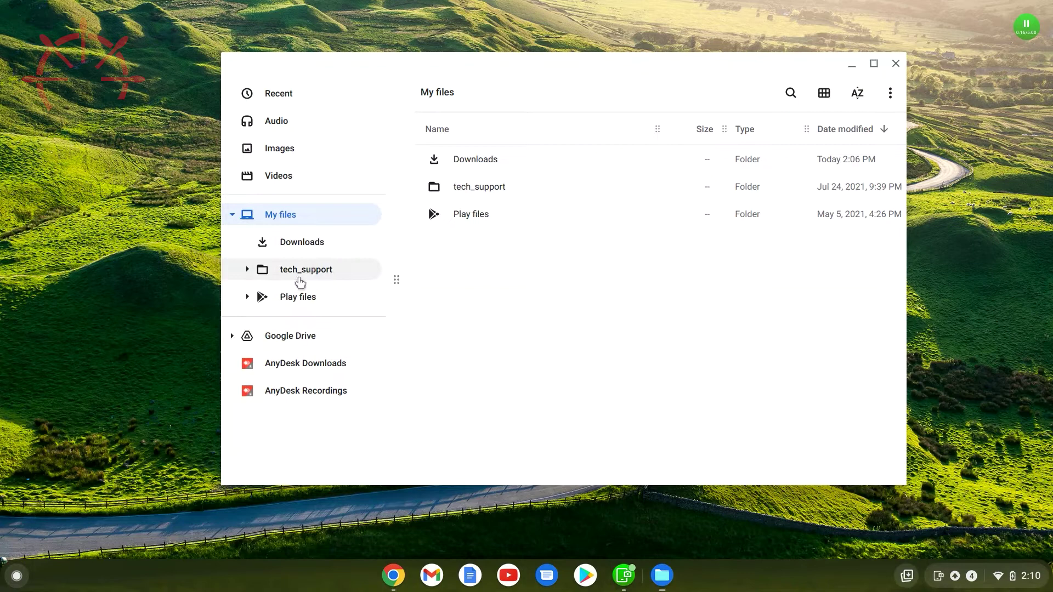
Step: Create a printer_driver folder inside My files and view its empty contents
{"action": "right_click", "coordinate": [301, 220]}
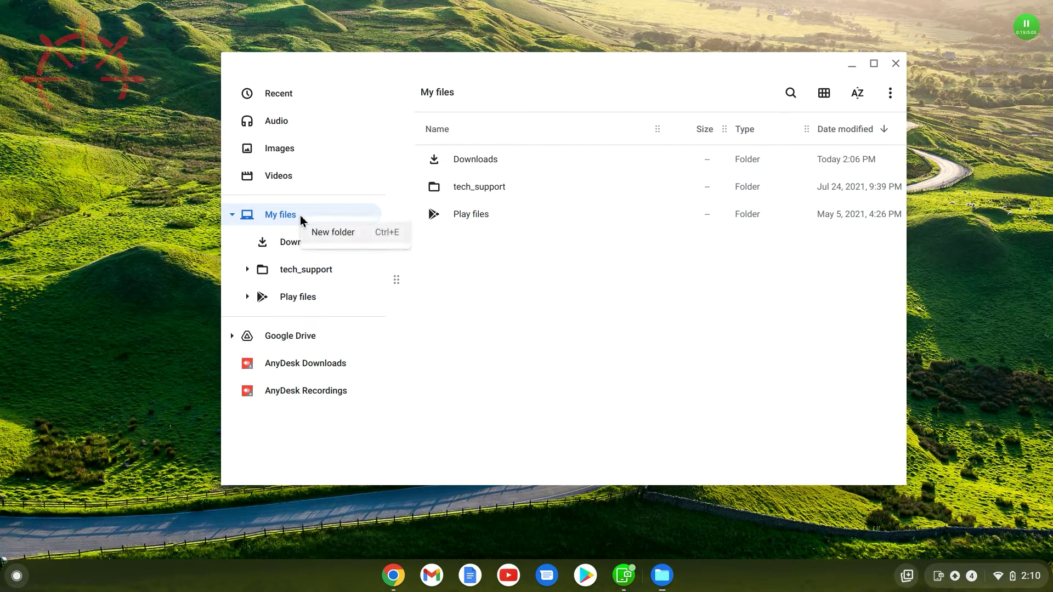
{"action": "left_click", "coordinate": [345, 234]}
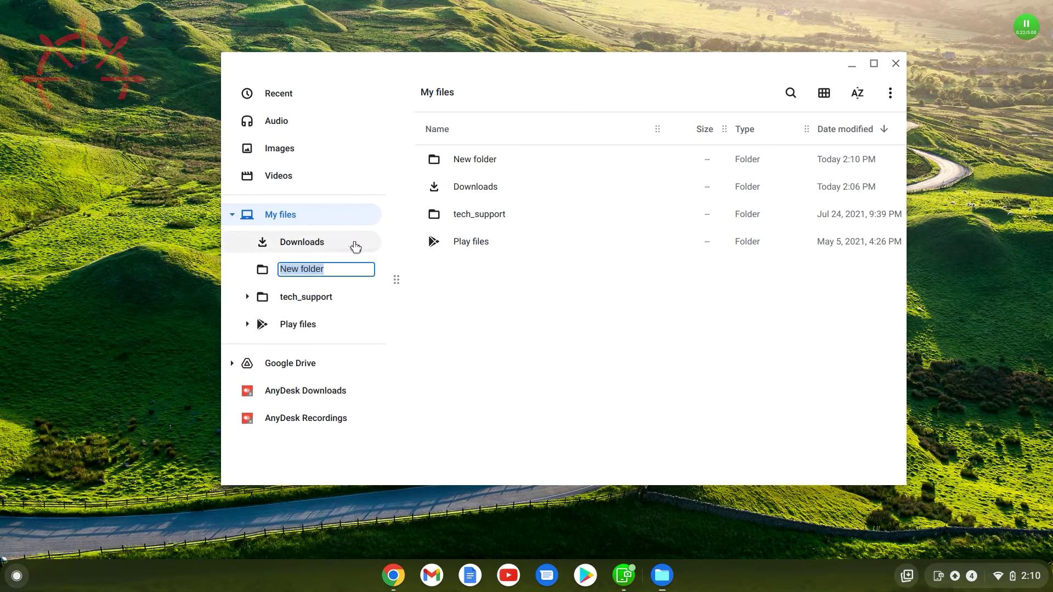
{"action": "type", "text": "printer_driver"}
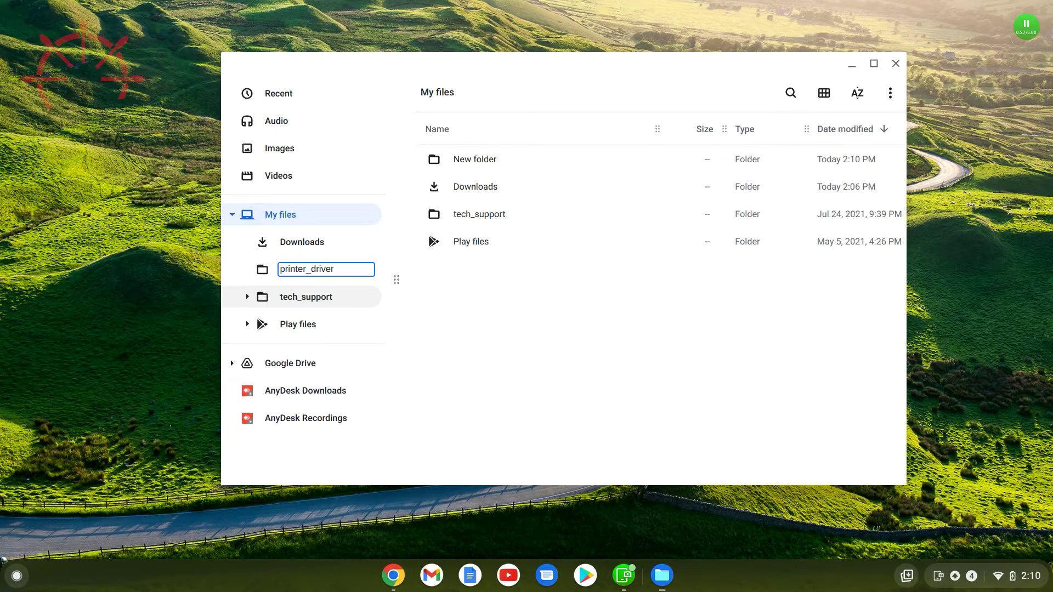
{"action": "key", "text": "Return"}
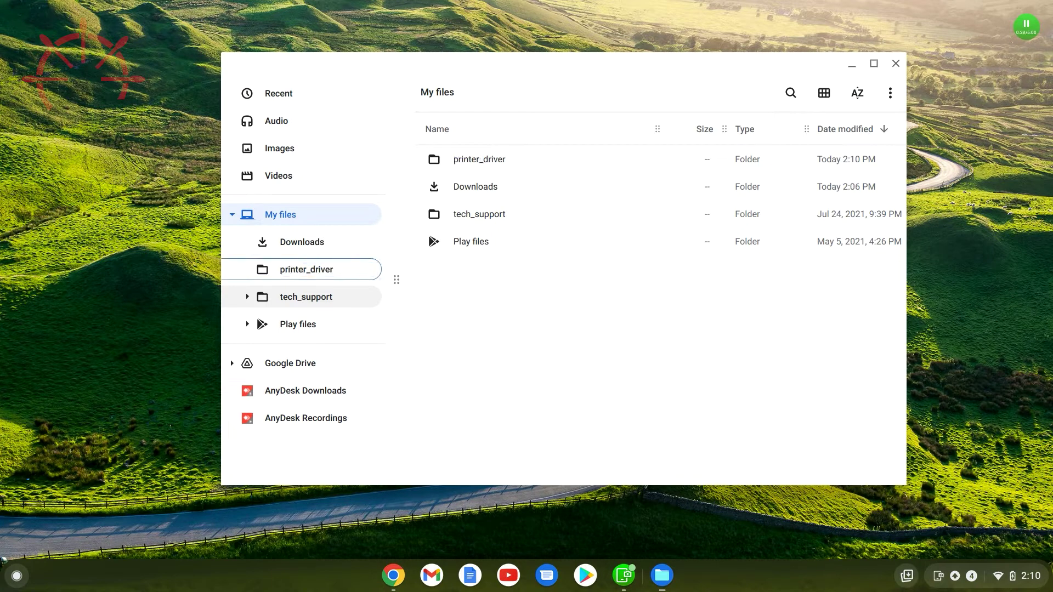
{"action": "left_click", "coordinate": [304, 272]}
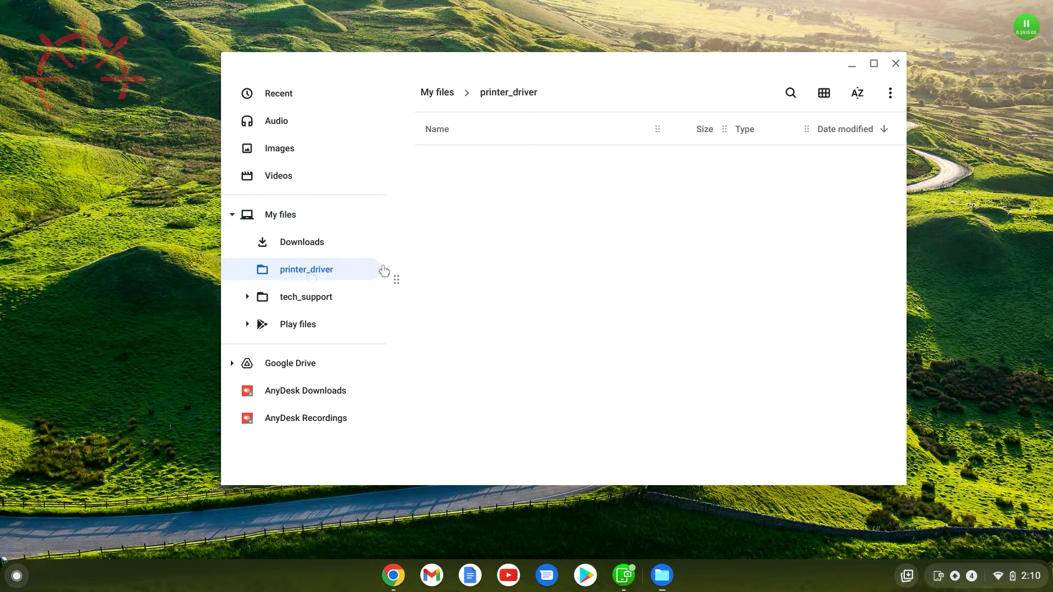
Step: From the Arkscan page's Chromebook / Chrome OS section, download Arkscan_Chromebook_Driver.ppd
{"action": "left_click", "coordinate": [393, 576]}
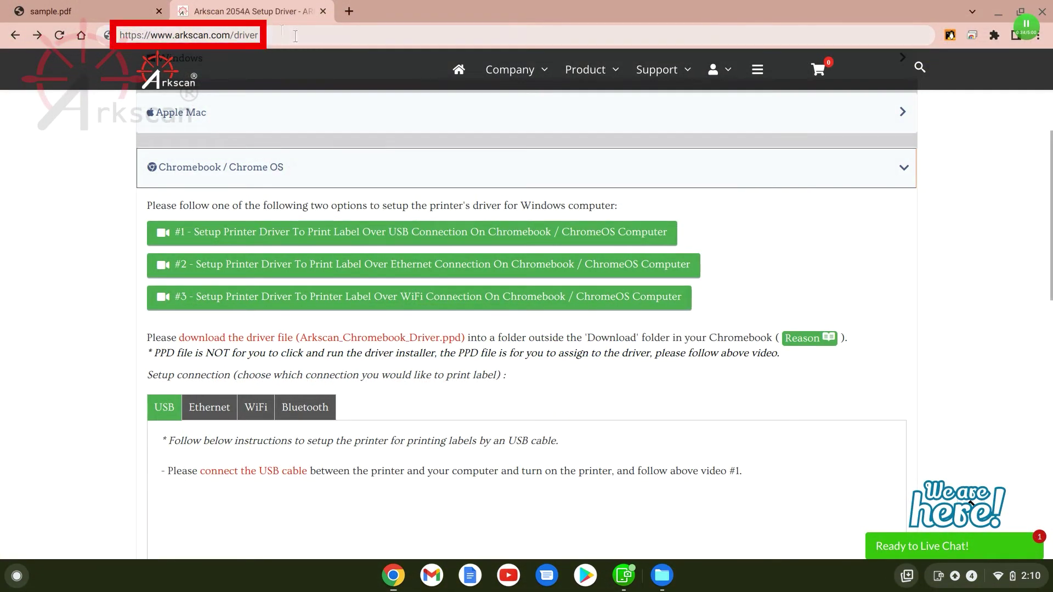
{"action": "left_click", "coordinate": [295, 36]}
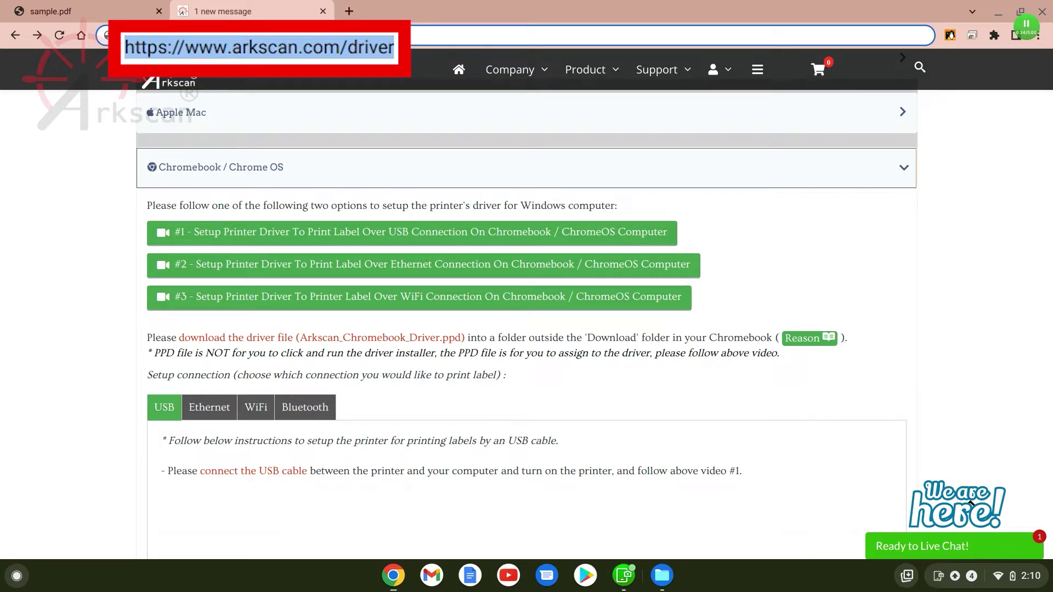
{"action": "left_click", "coordinate": [294, 169]}
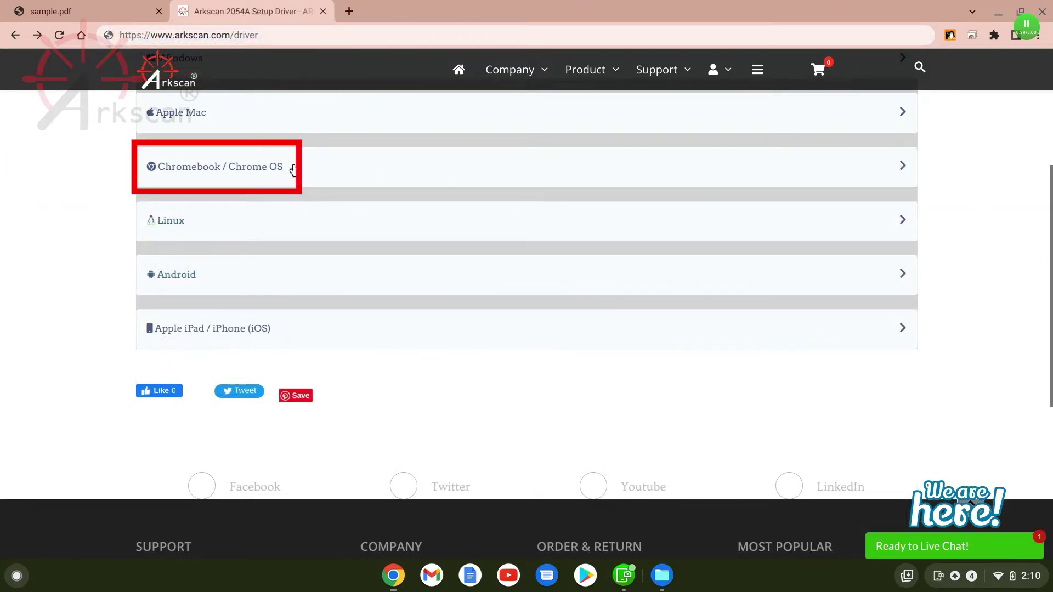
{"action": "left_click", "coordinate": [293, 170]}
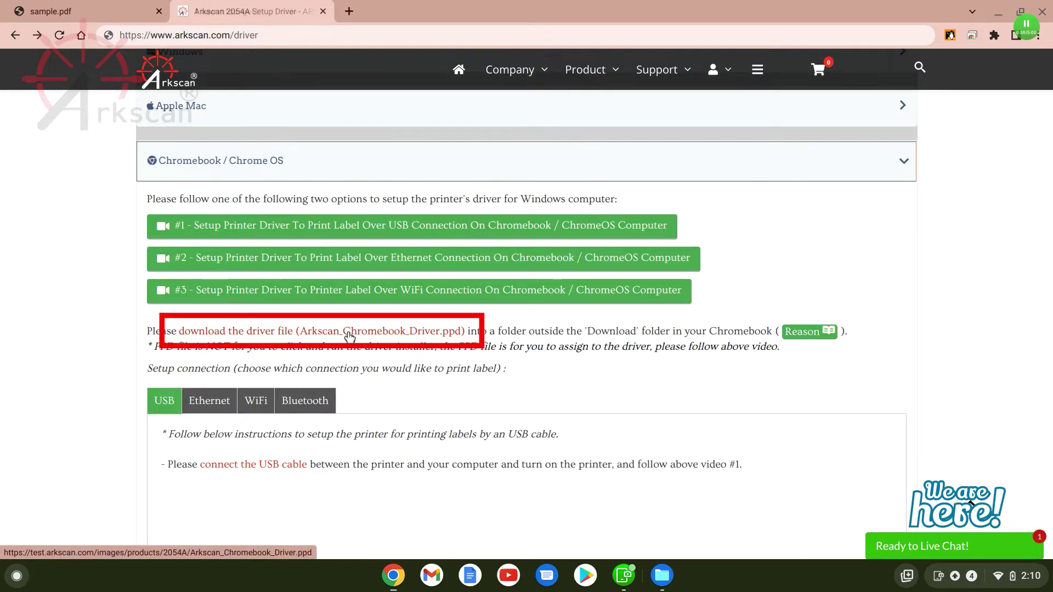
{"action": "left_click", "coordinate": [370, 336]}
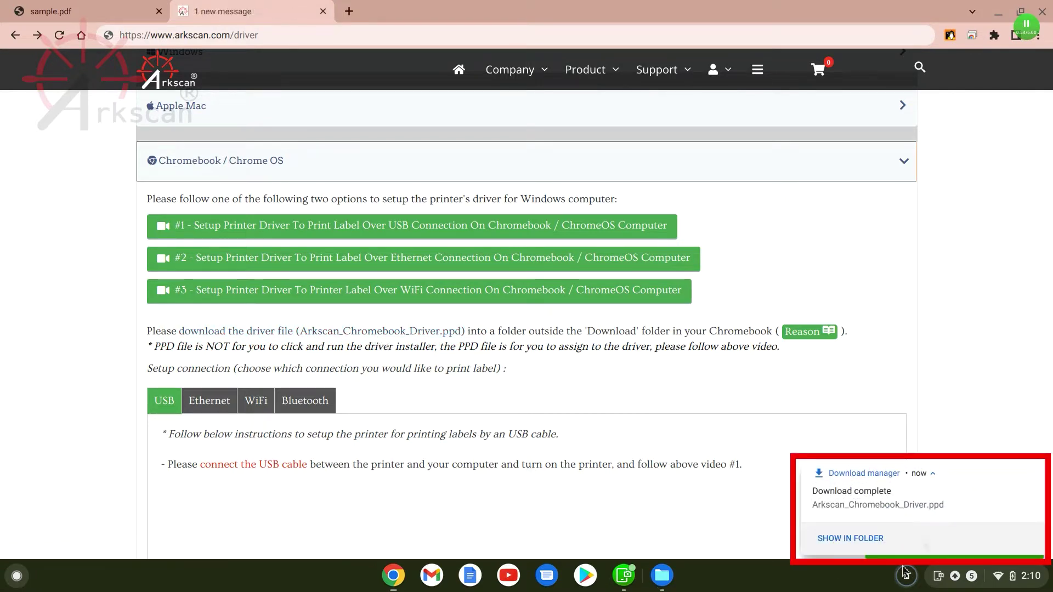
Step: Drag Arkscan_Chromebook_Driver.ppd from Downloads into printer_driver and verify it is there
{"action": "left_click", "coordinate": [864, 535]}
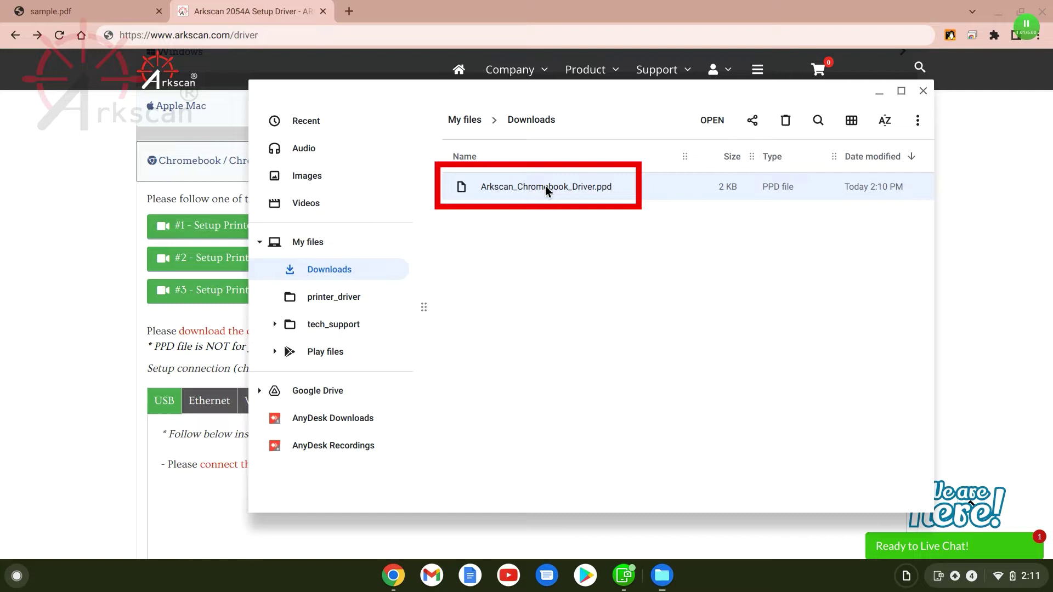
{"action": "left_click_drag", "start_coordinate": [546, 185], "coordinate": [341, 303]}
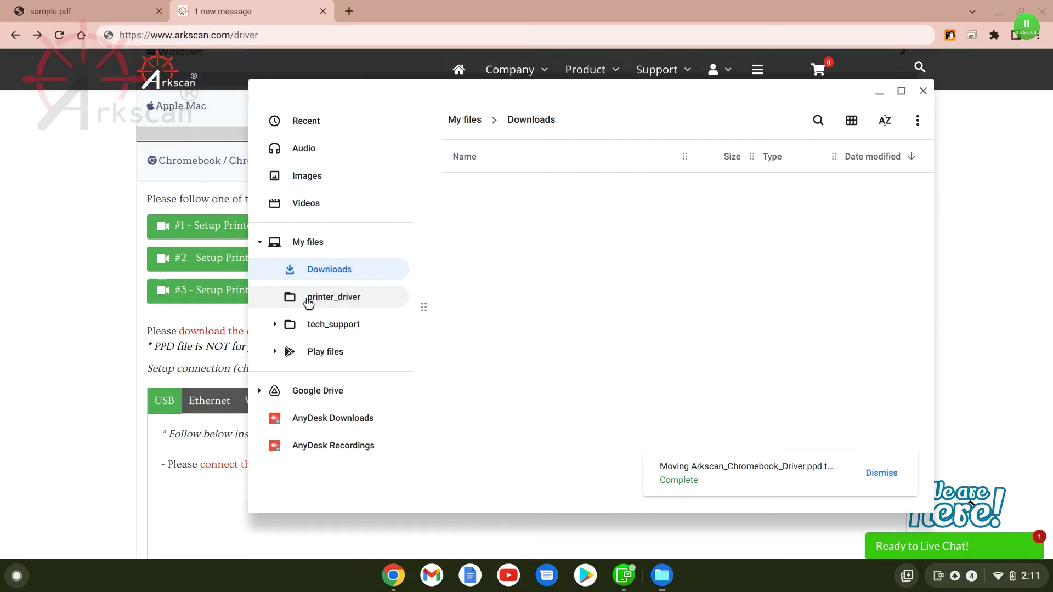
{"action": "left_click", "coordinate": [309, 304]}
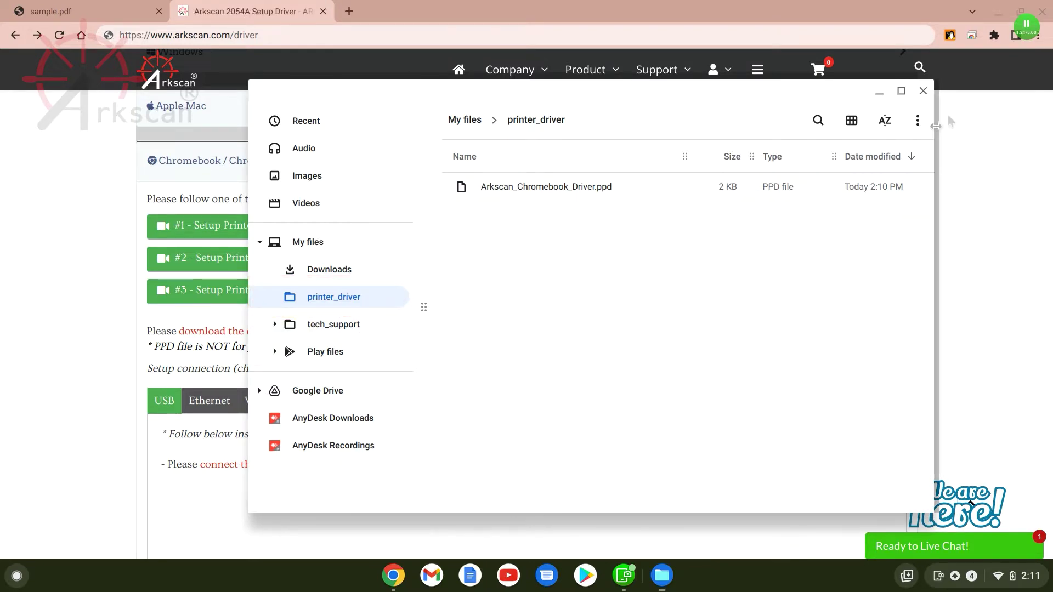
Step: Close Files and launch the Settings app from a launcher search
{"action": "left_click", "coordinate": [924, 90]}
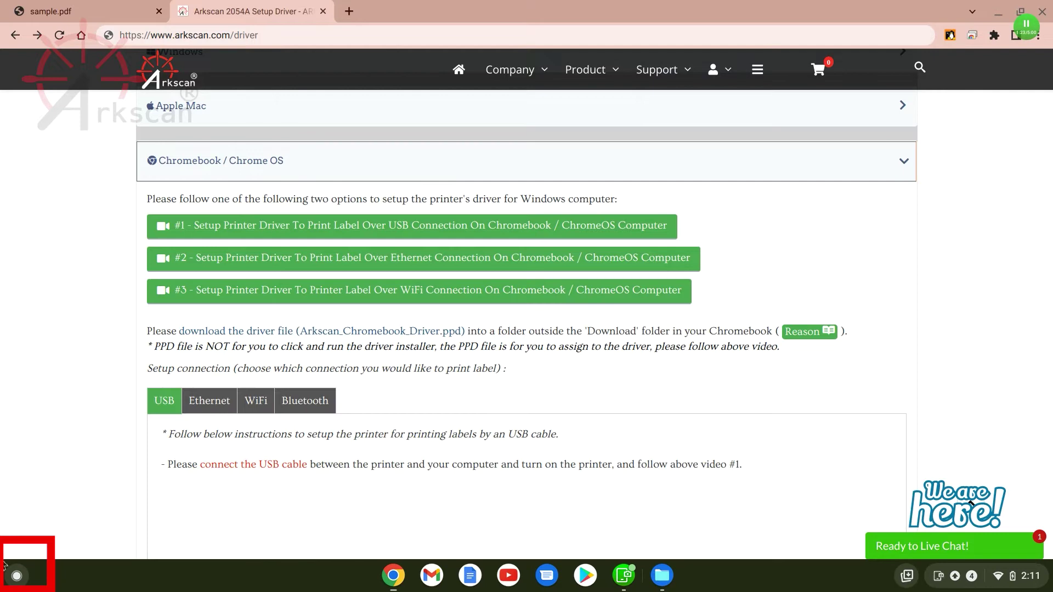
{"action": "left_click", "coordinate": [17, 576]}
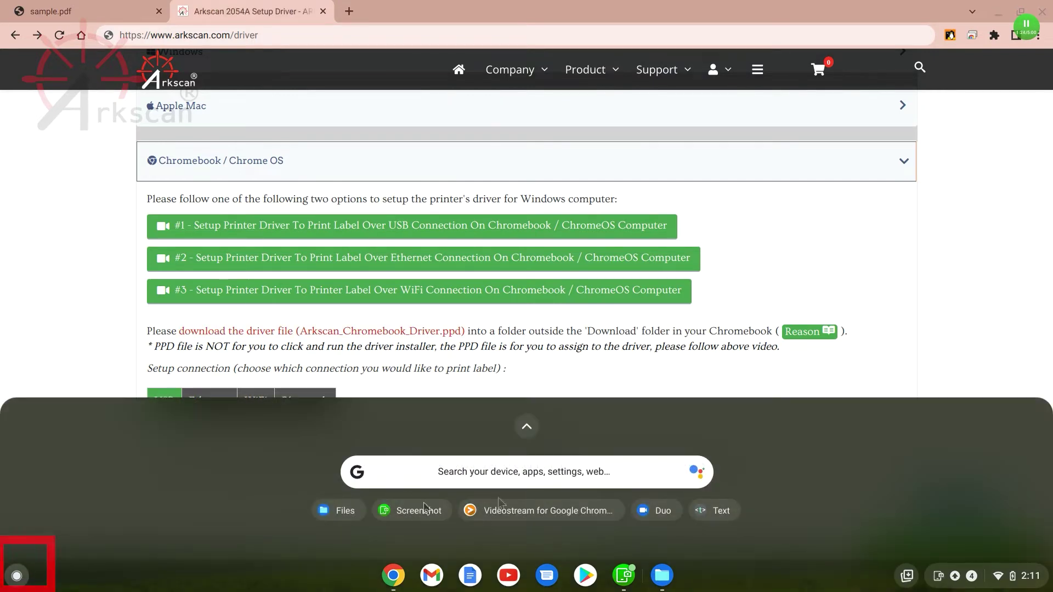
{"action": "left_click", "coordinate": [525, 477]}
{"action": "type", "text": "s"}
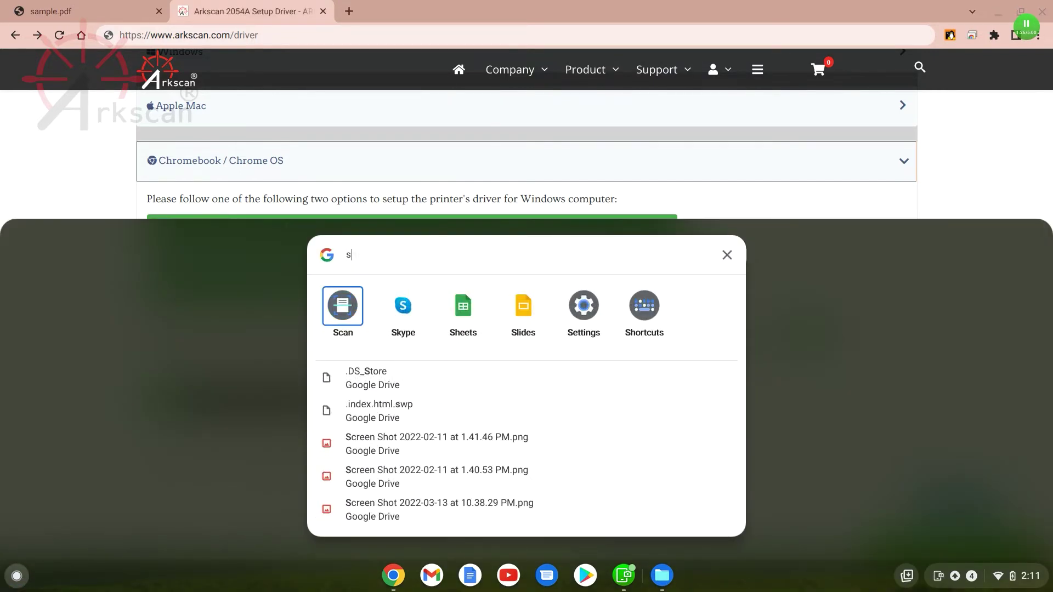
{"action": "type", "text": "etti"}
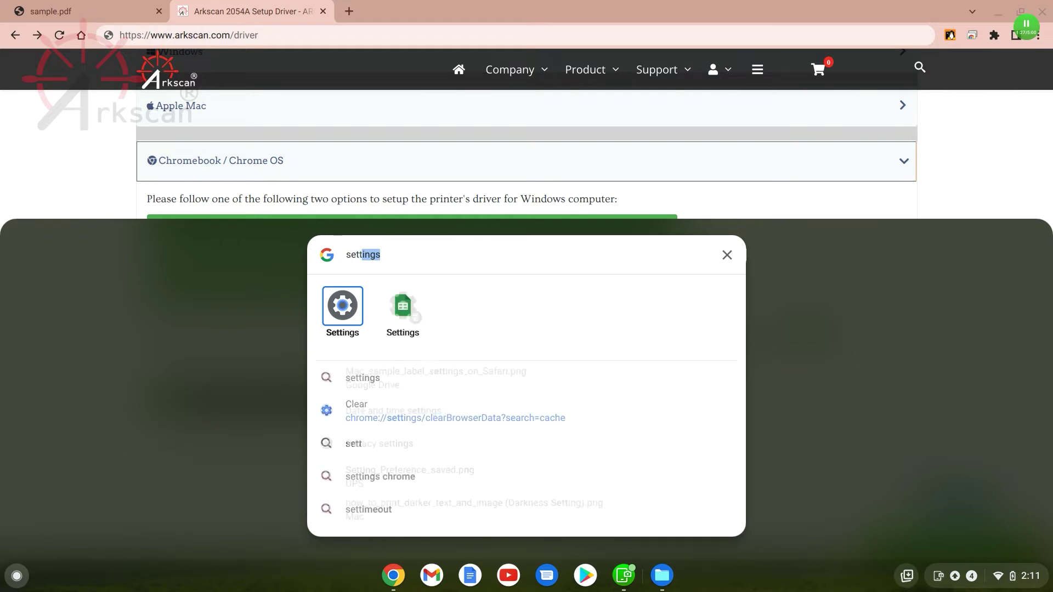
{"action": "left_click", "coordinate": [347, 304]}
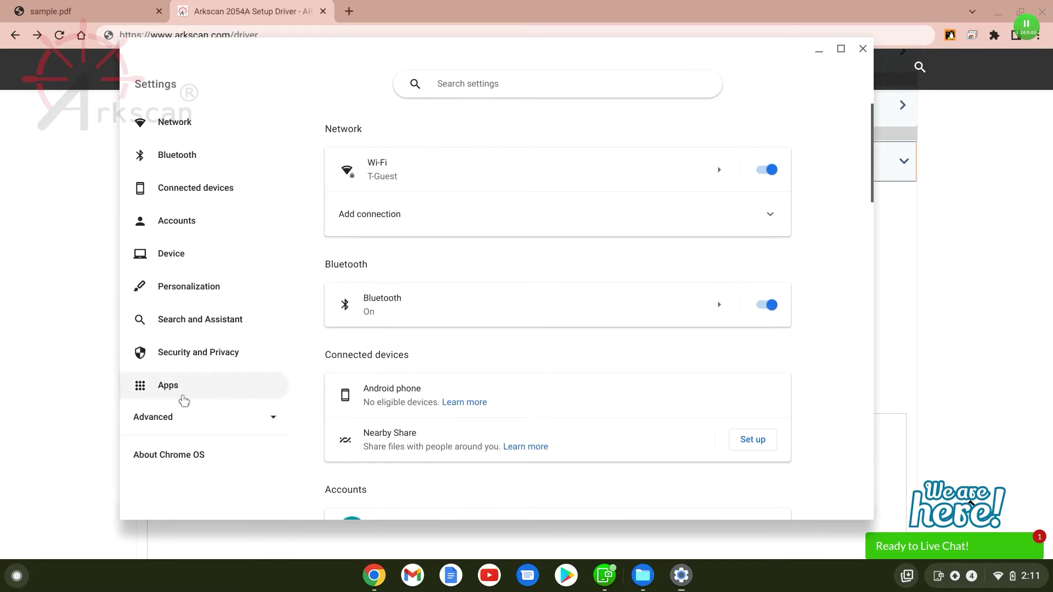
Step: Navigate Advanced > Print and scan > Printers to the saved printers list
{"action": "left_click", "coordinate": [174, 427]}
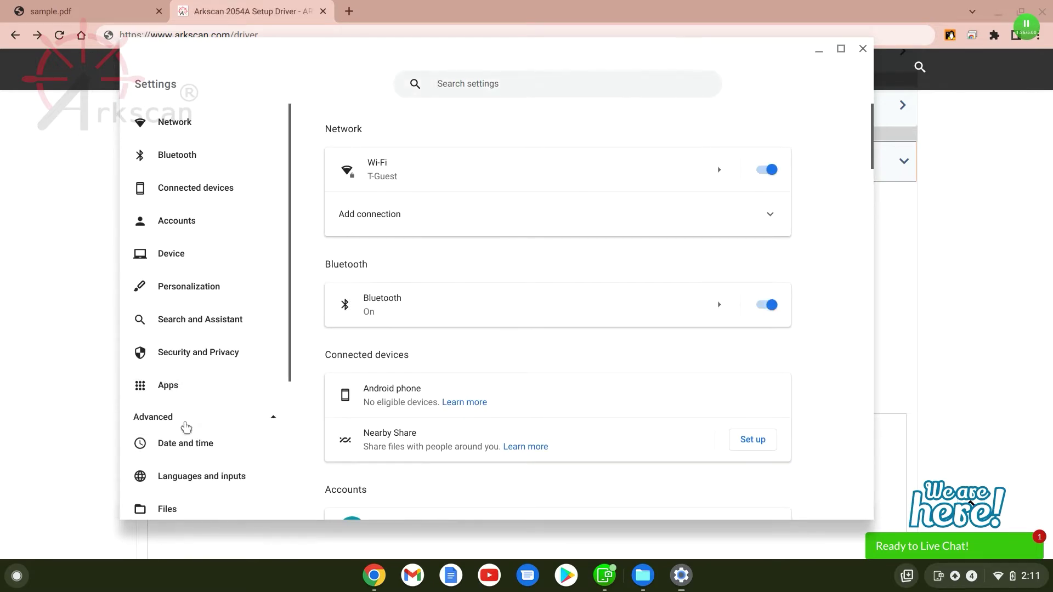
{"action": "scroll", "coordinate": [186, 429], "scroll_direction": "down", "scroll_amount": 1}
{"action": "scroll", "coordinate": [219, 414], "scroll_direction": "down", "scroll_amount": 1}
{"action": "scroll", "coordinate": [219, 414], "scroll_direction": "down", "scroll_amount": 1}
{"action": "left_click", "coordinate": [200, 448]}
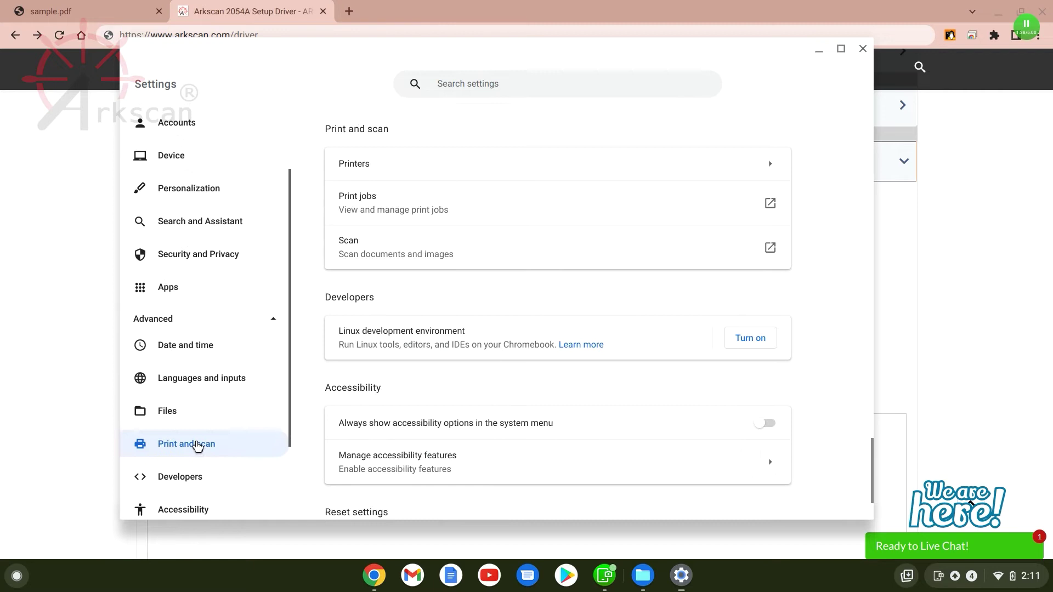
{"action": "scroll", "coordinate": [436, 321], "scroll_direction": "up", "scroll_amount": 2}
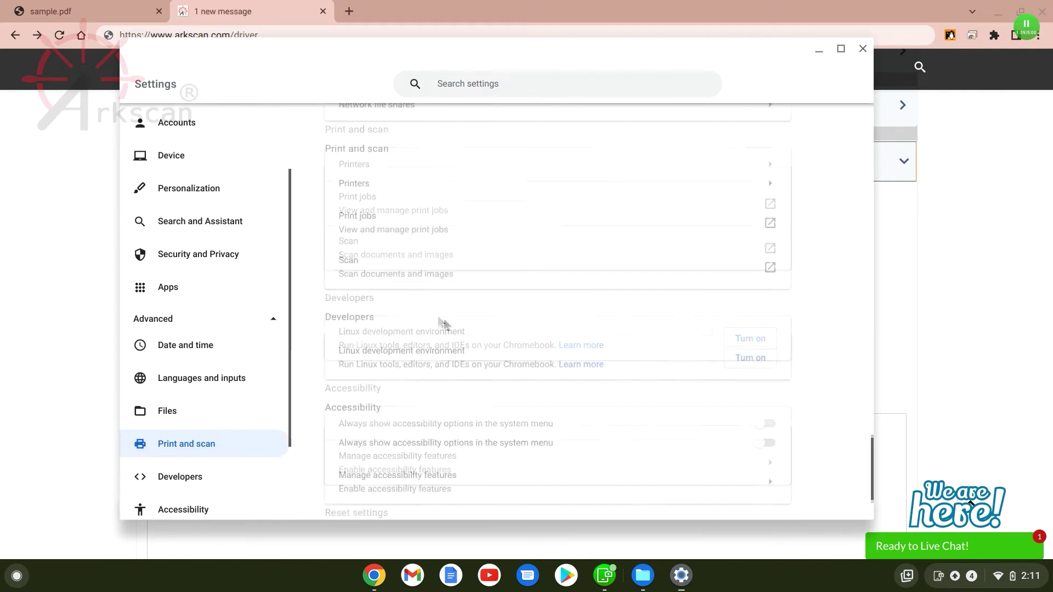
{"action": "left_click", "coordinate": [436, 271]}
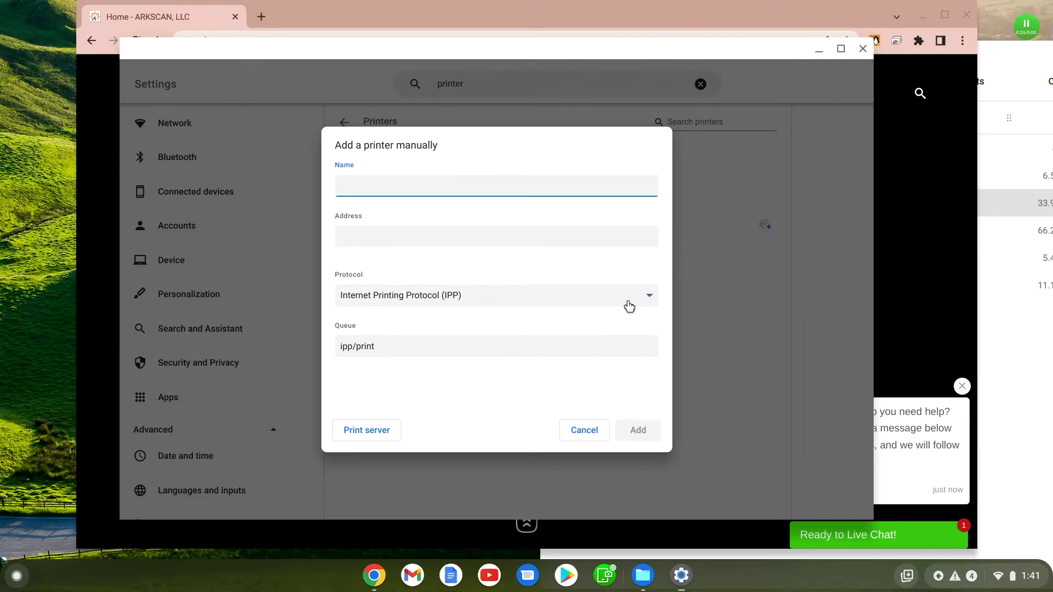
Step: Choose AppSocket (TCP/IP), name the printer Arkscan Label Printer and give address 192.168.0.100
{"action": "left_click", "coordinate": [629, 306]}
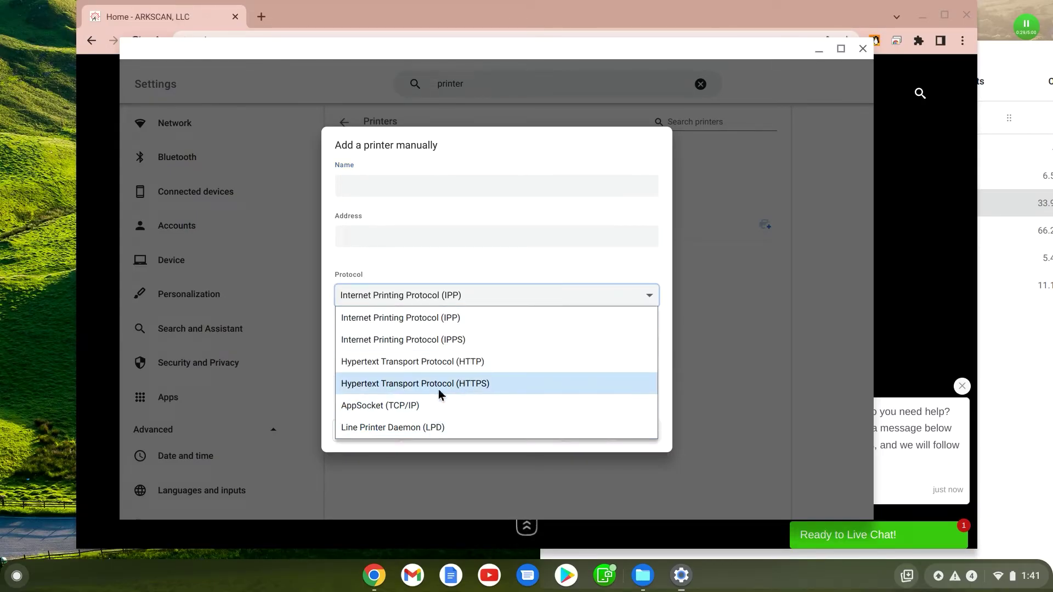
{"action": "left_click", "coordinate": [422, 407]}
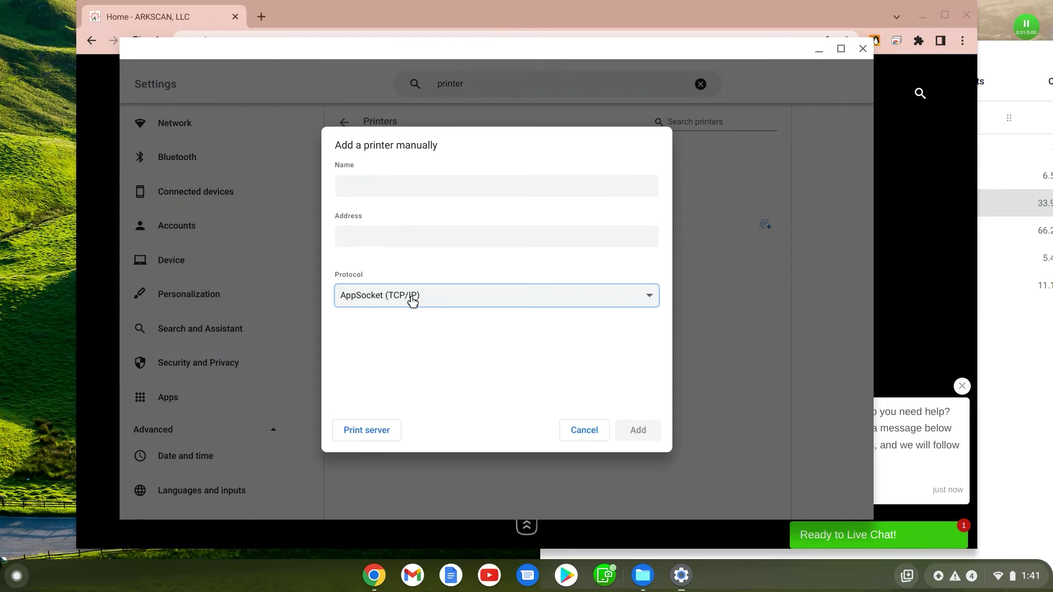
{"action": "left_click", "coordinate": [444, 186]}
{"action": "type", "text": "A"}
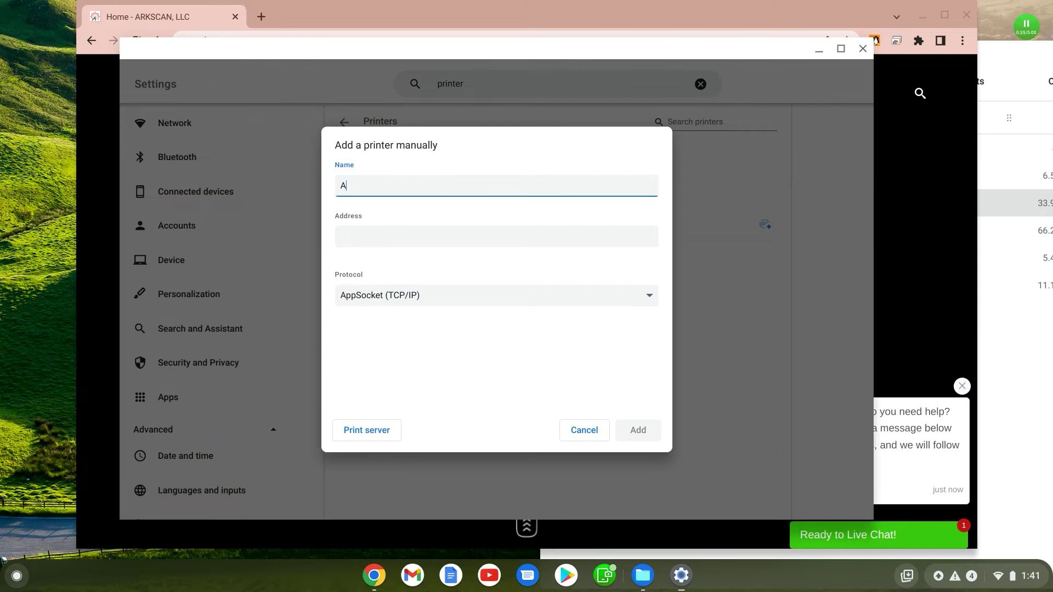
{"action": "type", "text": "rkscan Labe"}
{"action": "type", "text": "l Printer"}
{"action": "key", "text": "Tab"}
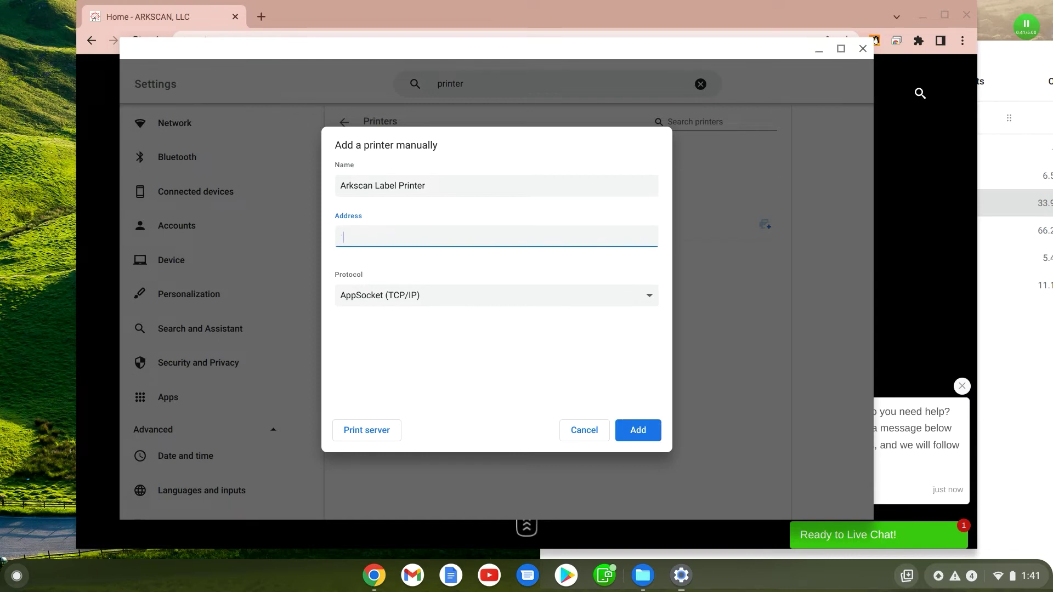
{"action": "type", "text": "192.168.0."}
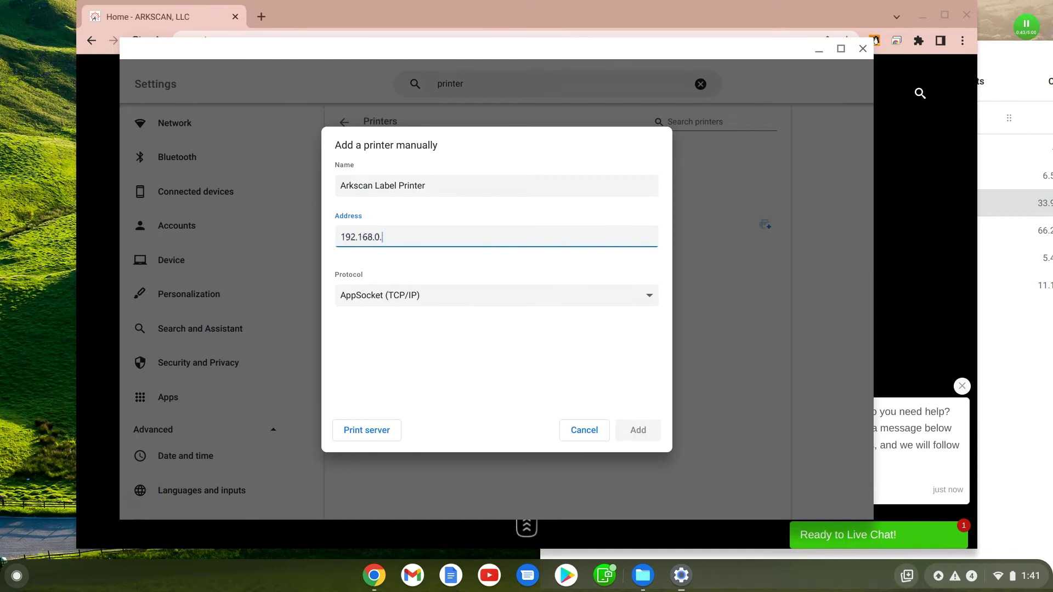
{"action": "type", "text": "100"}
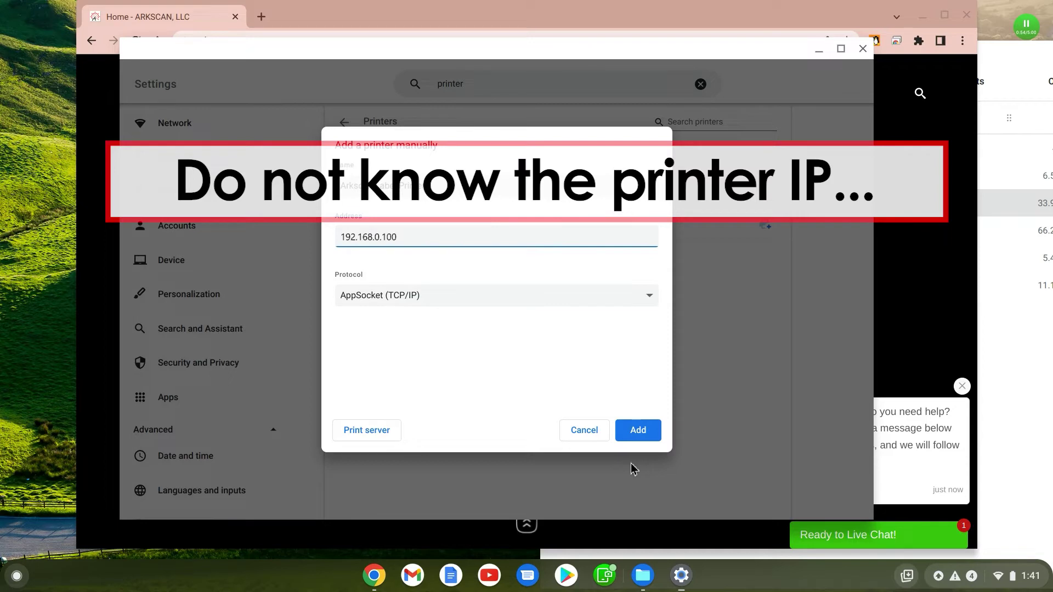
Step: Add the printer and select Arkscan_Chromebook_Driver.ppd from printer_driver as its PPD driver
{"action": "left_click", "coordinate": [641, 434]}
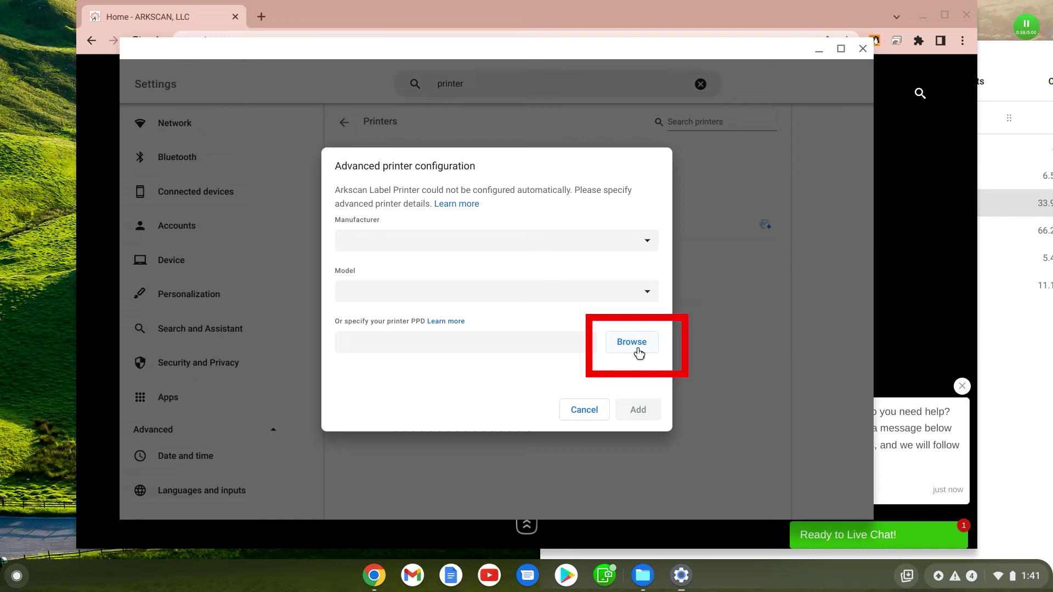
{"action": "left_click", "coordinate": [639, 352]}
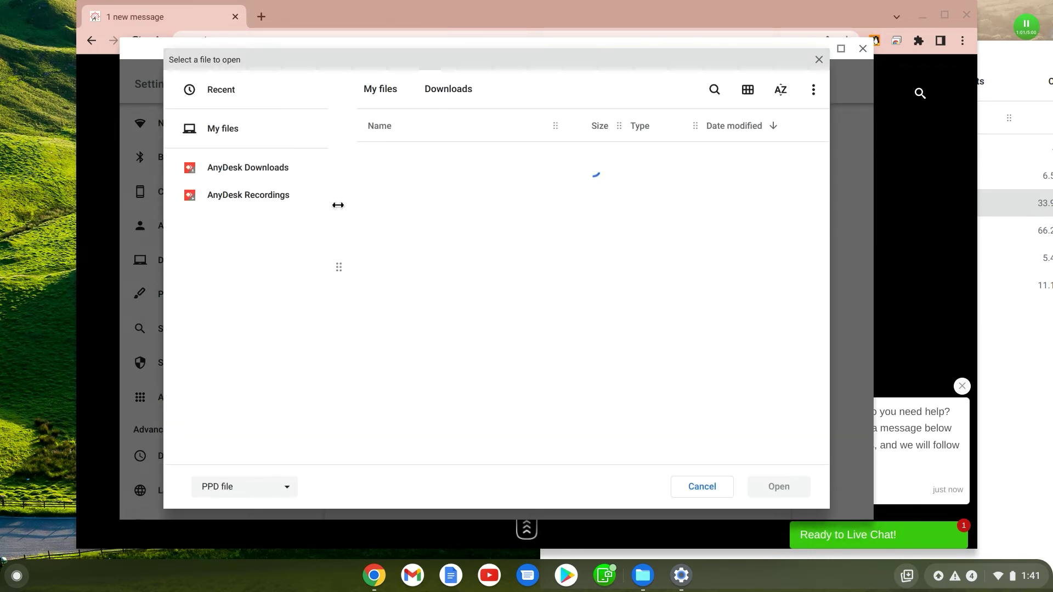
{"action": "left_click", "coordinate": [271, 195]}
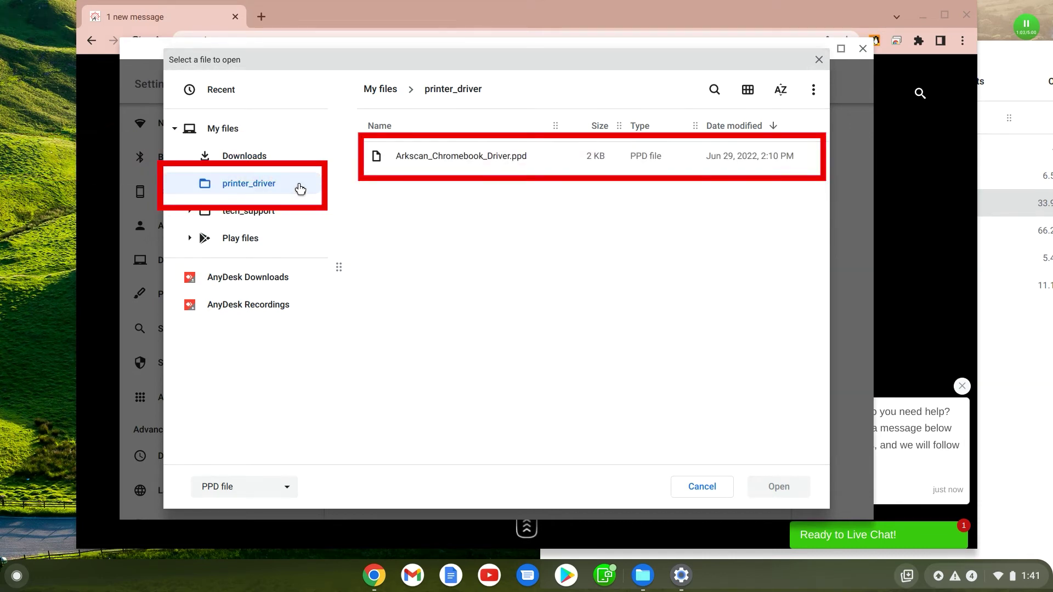
{"action": "left_click", "coordinate": [472, 155]}
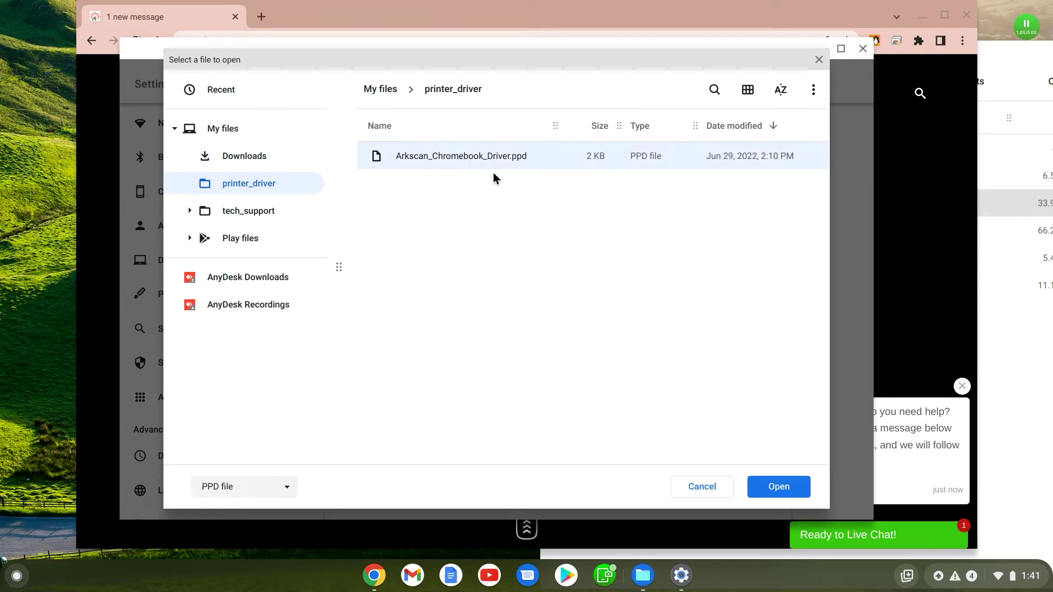
{"action": "left_click", "coordinate": [768, 491]}
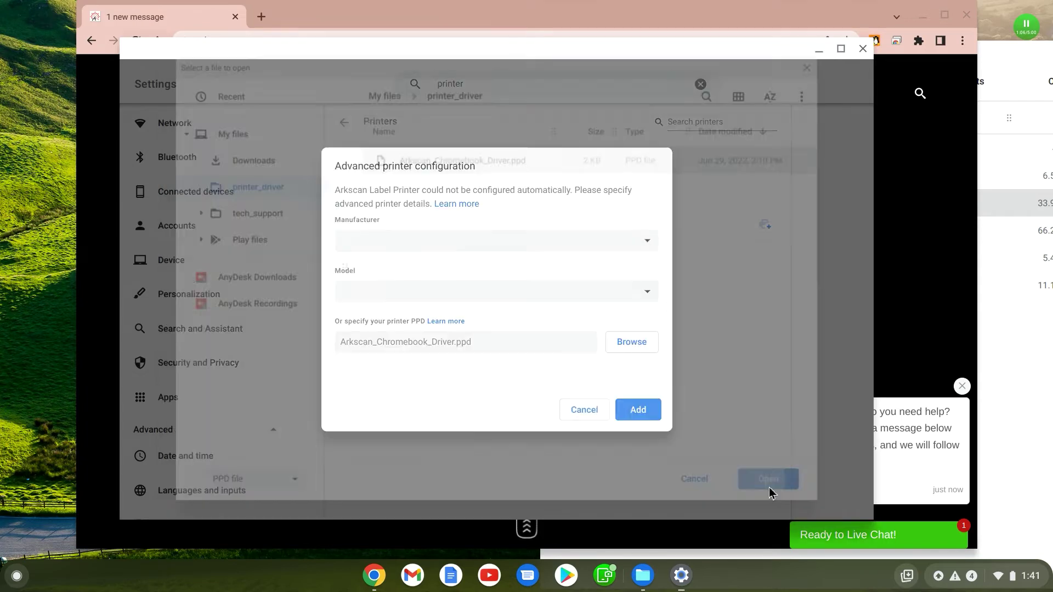
Step: Save Arkscan Label Printer with the chosen PPD driver
{"action": "left_click", "coordinate": [641, 412]}
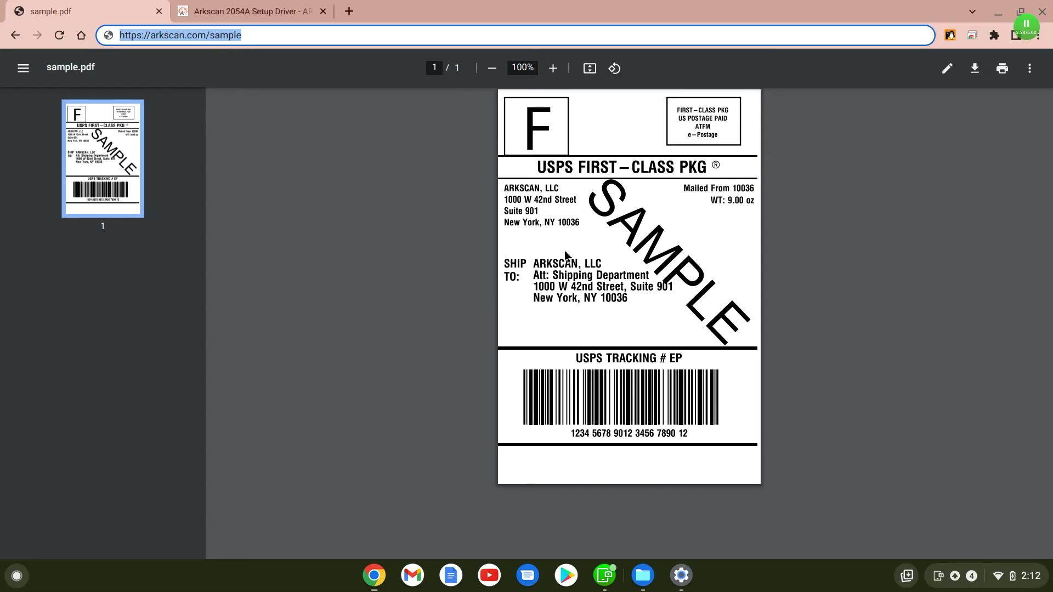
Step: Set the print destination for the sample label to Arkscan Label Printer
{"action": "left_click", "coordinate": [1002, 70]}
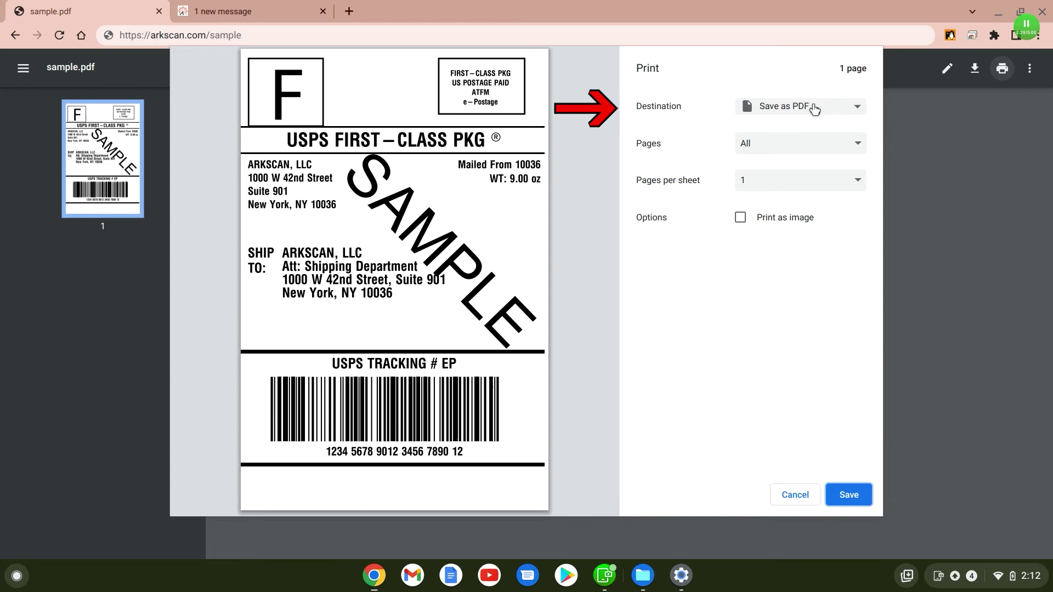
{"action": "left_click", "coordinate": [814, 111]}
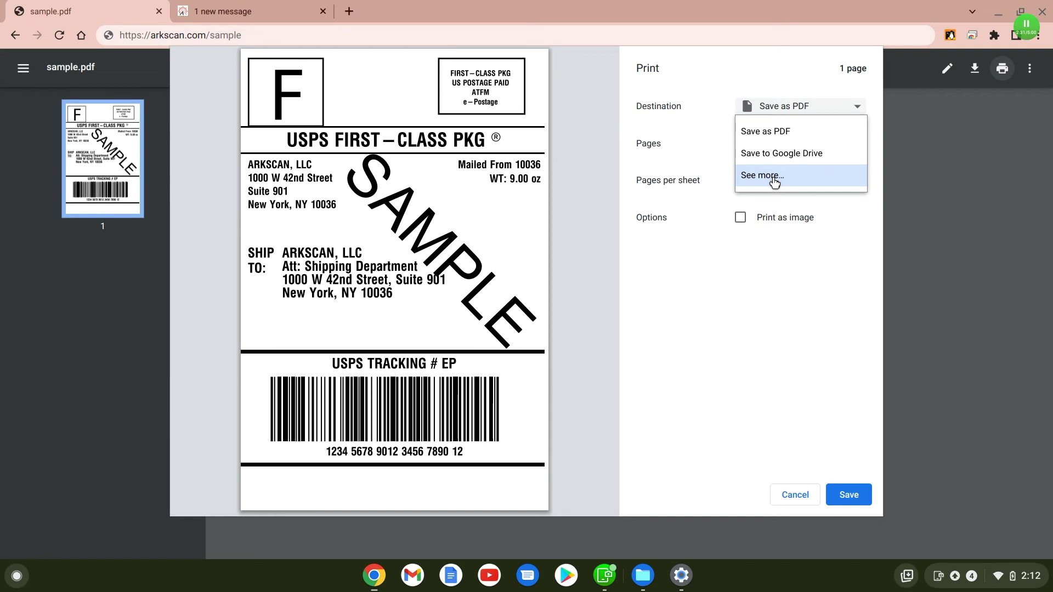
{"action": "left_click", "coordinate": [774, 178]}
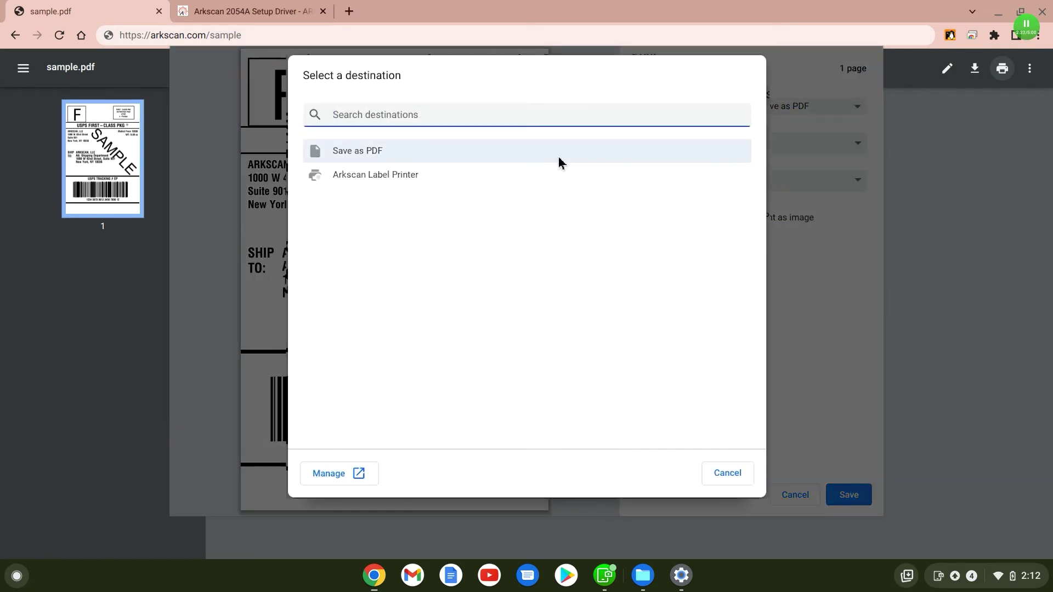
{"action": "left_click", "coordinate": [406, 176]}
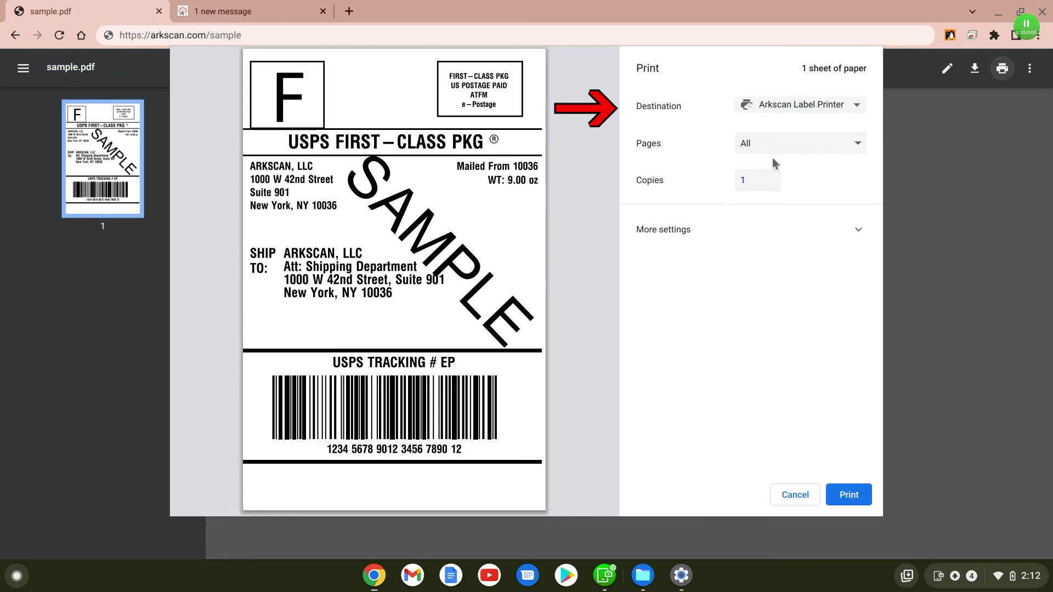
Step: Print on 4.00x6.00 paper scaled to fit the printable area
{"action": "left_click", "coordinate": [735, 244]}
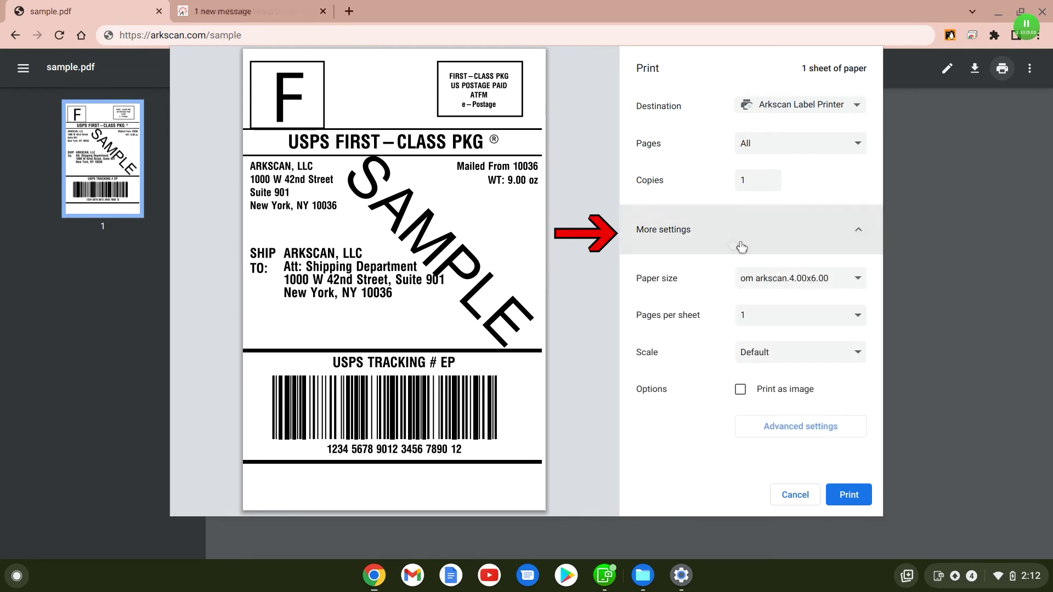
{"action": "left_click", "coordinate": [817, 278]}
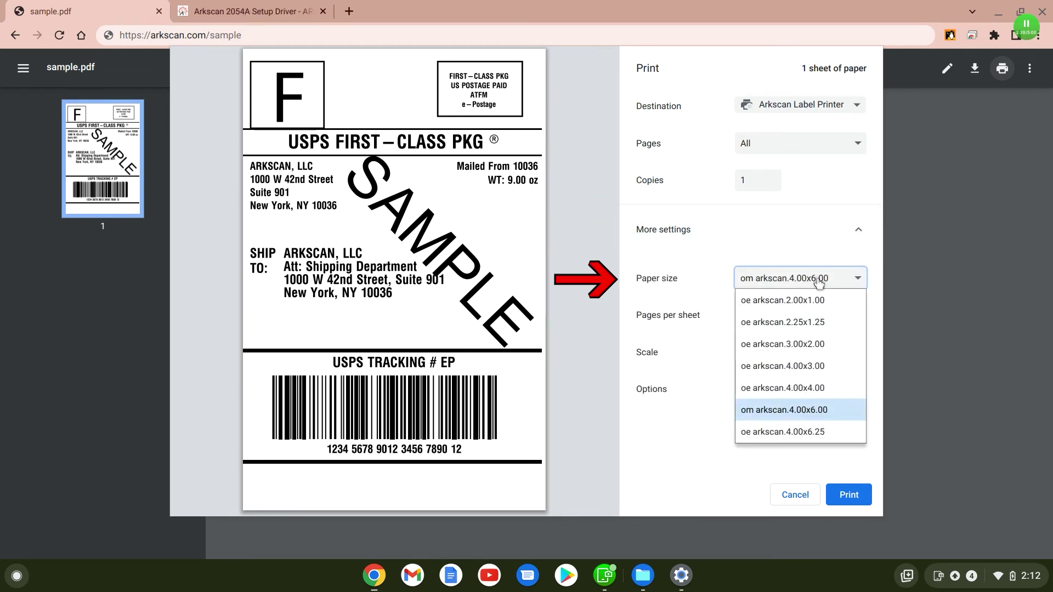
{"action": "left_click", "coordinate": [818, 409]}
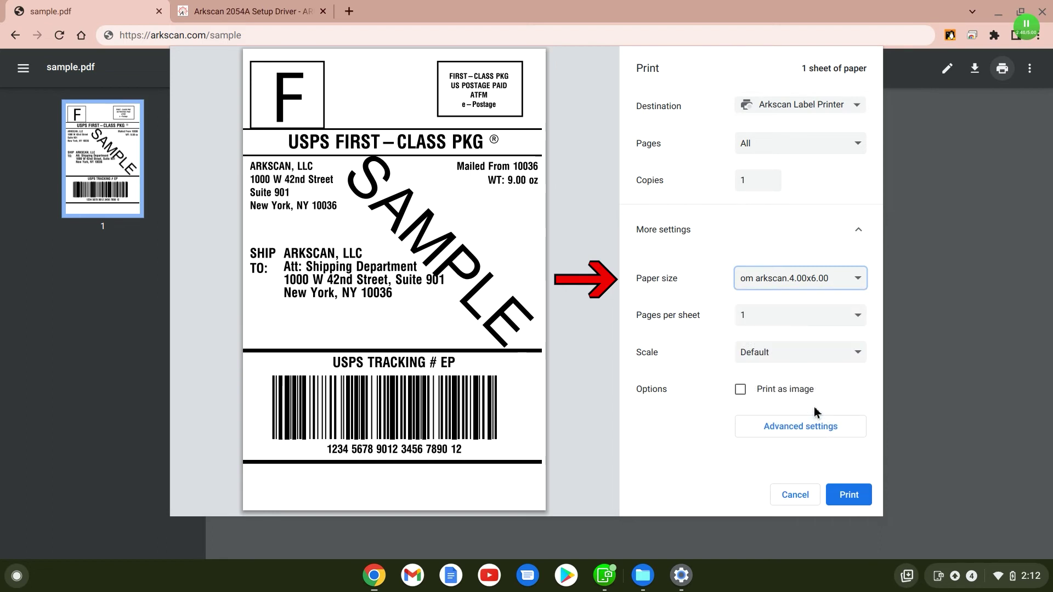
{"action": "left_click", "coordinate": [785, 352]}
{"action": "left_click", "coordinate": [779, 397]}
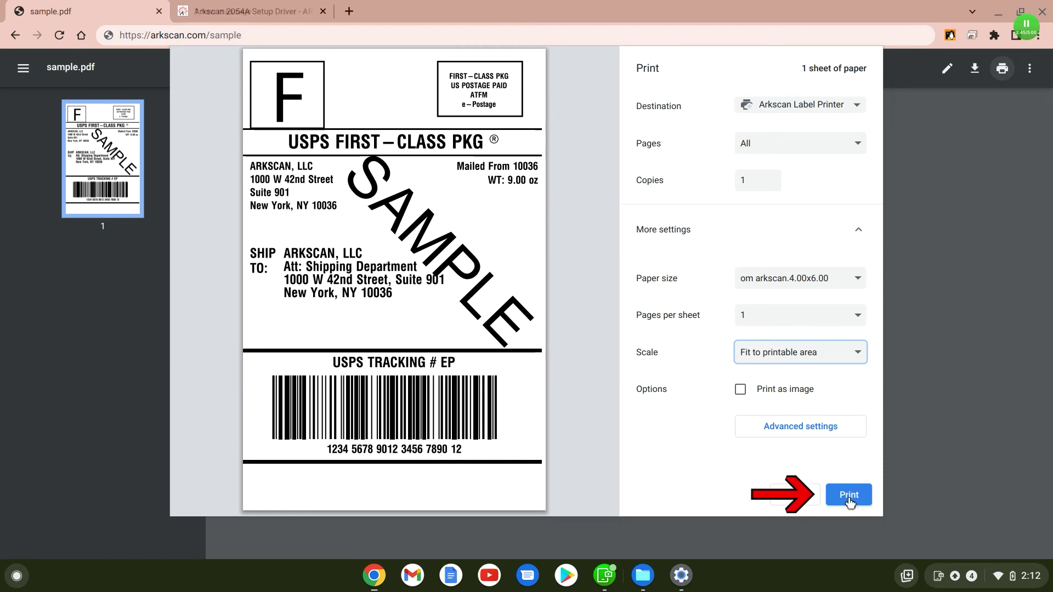
{"action": "left_click", "coordinate": [849, 497]}
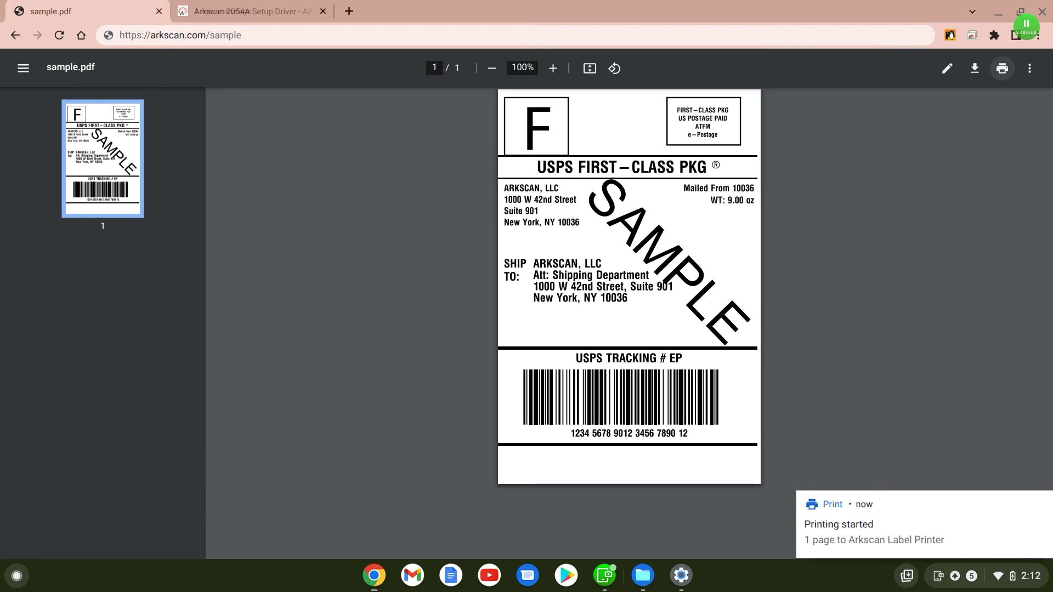